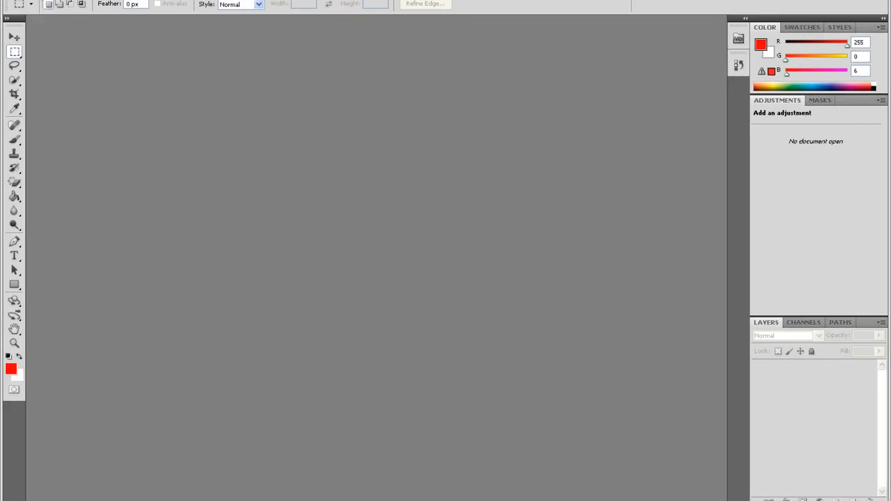
Open the tropicalbeach image from the Desktop.
click(38, 0)
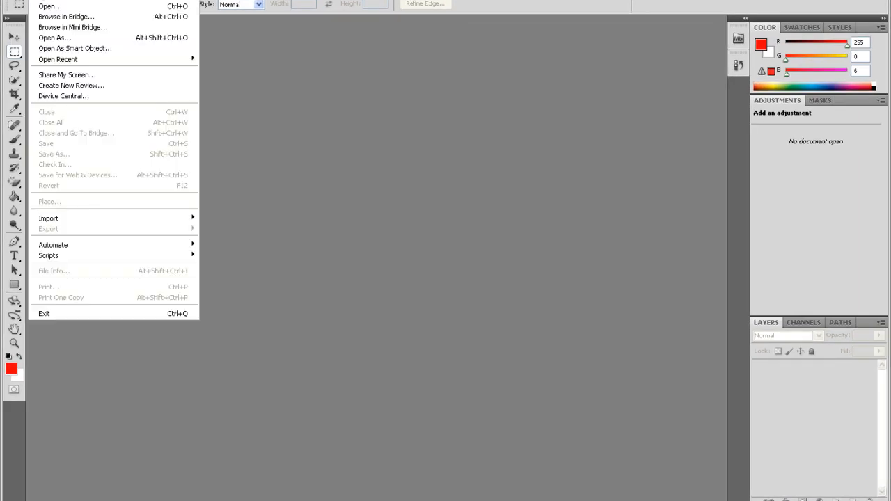
click(42, 6)
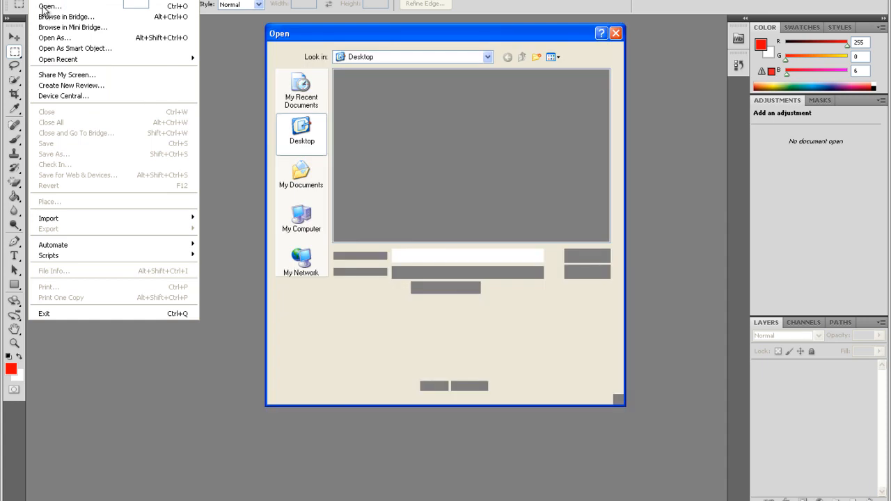
click(473, 137)
click(588, 256)
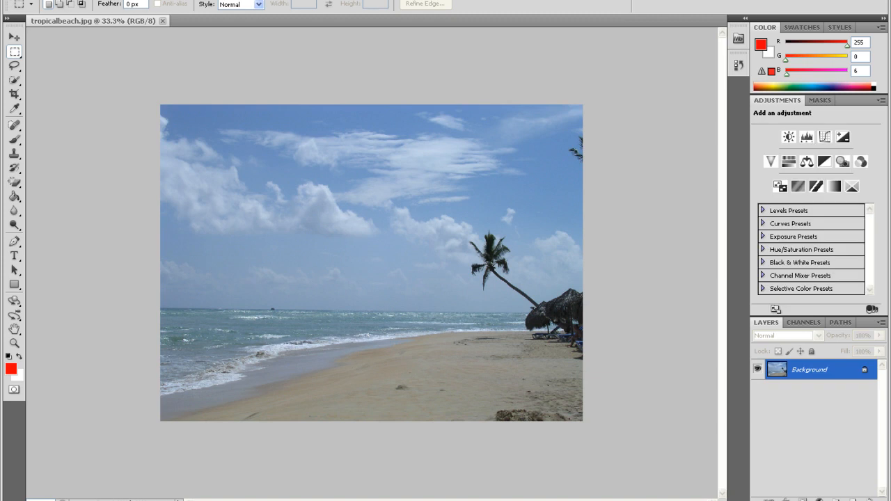
Open the pirateflag and treasurechest images from the Desktop as additional documents.
click(40, 2)
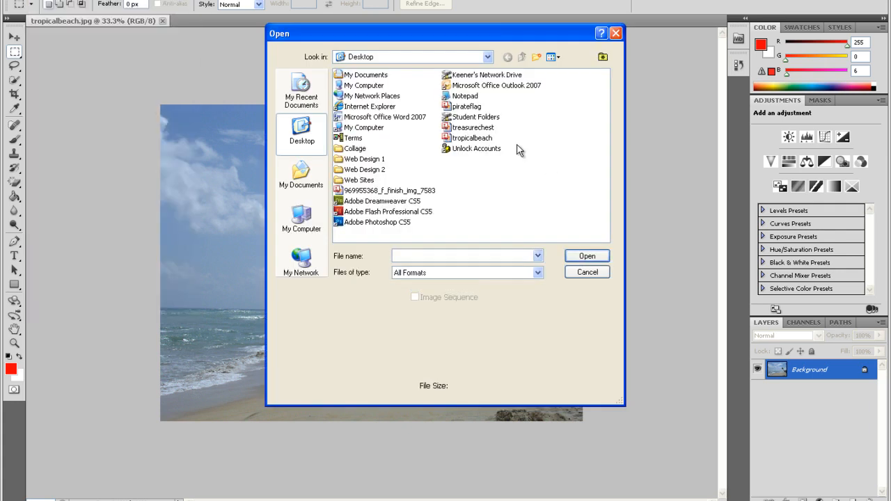
click(474, 109)
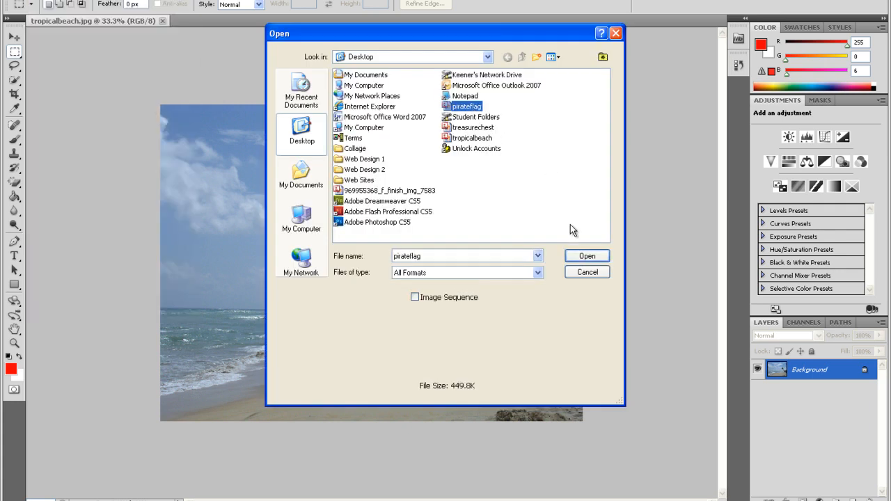
click(585, 258)
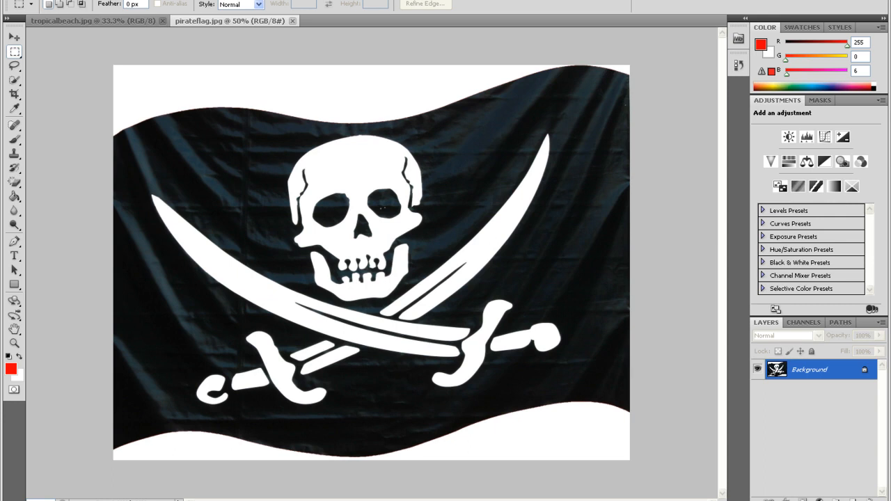
click(40, 0)
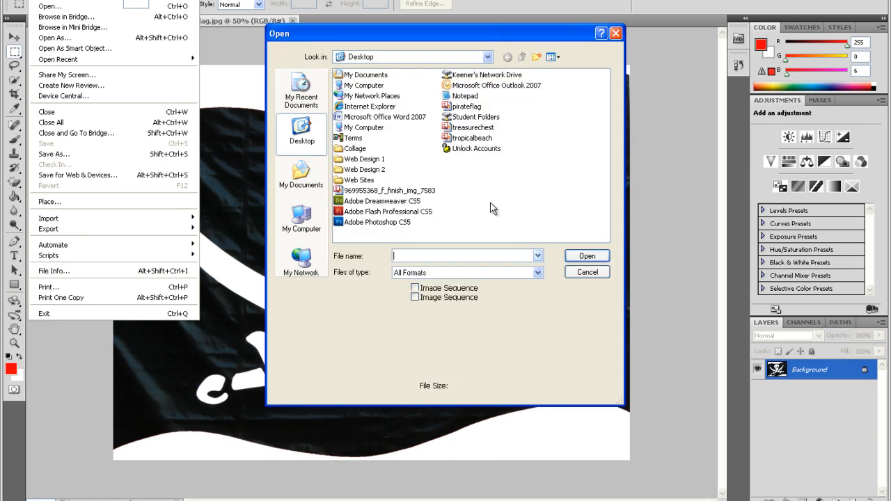
click(472, 128)
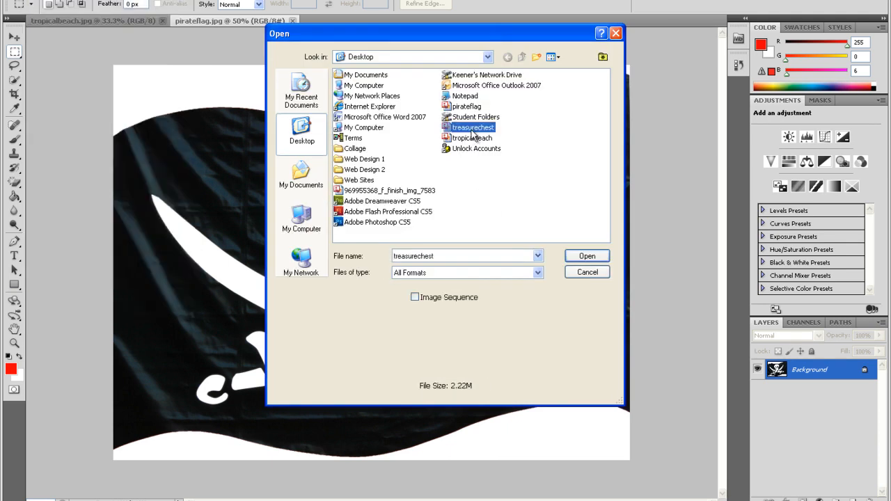
click(588, 256)
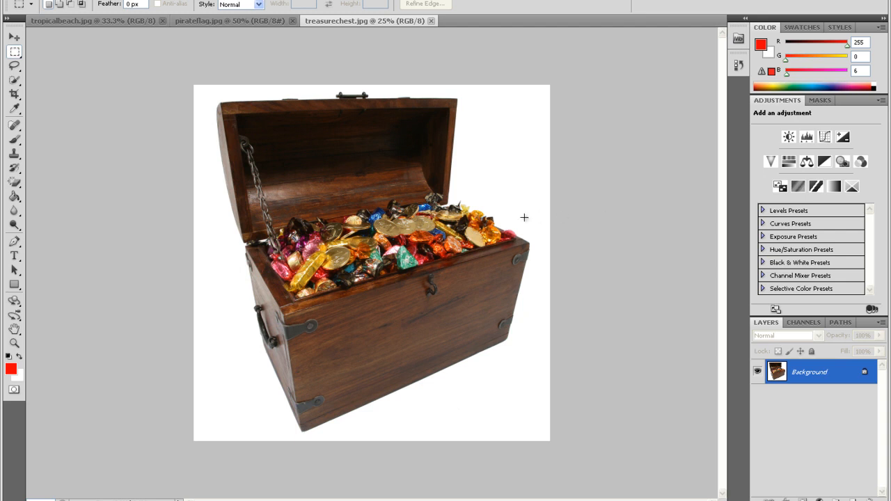
Float the pirateflag document in its own window beside the tropicalbeach image so both are in view.
click(242, 24)
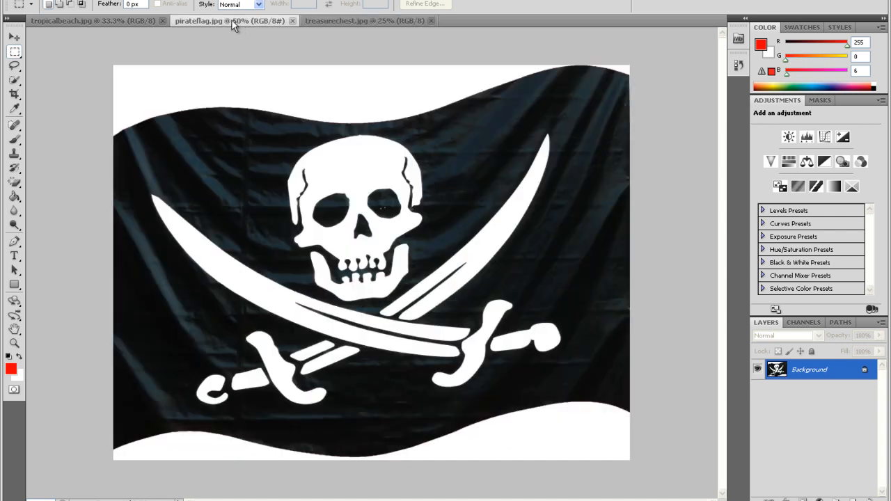
drag(232, 20, 418, 126)
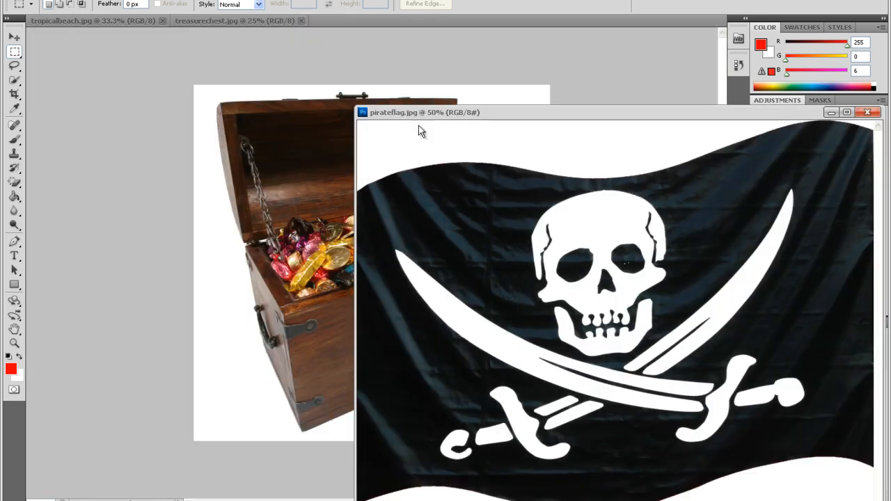
click(108, 21)
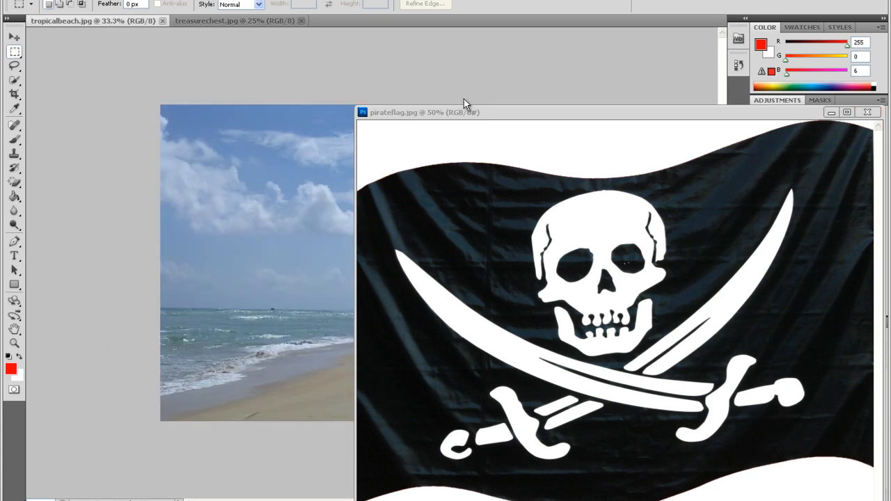
drag(463, 112, 462, 79)
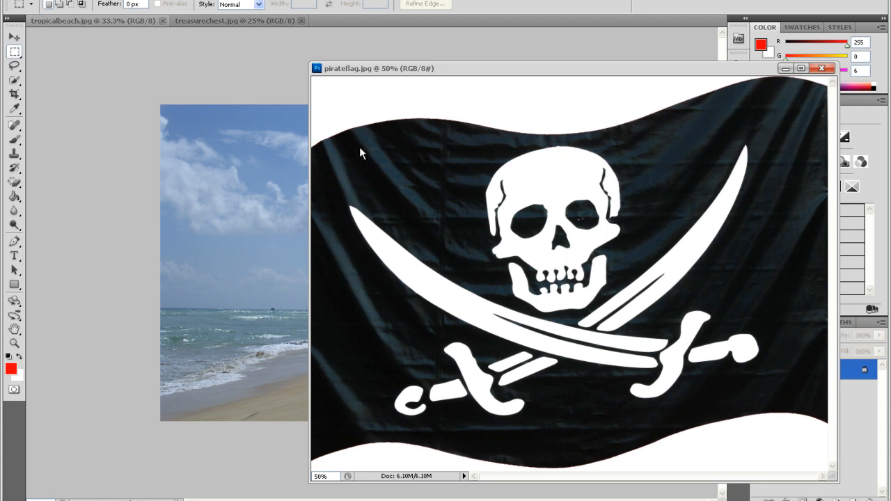
Draw a freehand Lasso selection around the whole pirate flag in pirateflag.jpg.
click(14, 66)
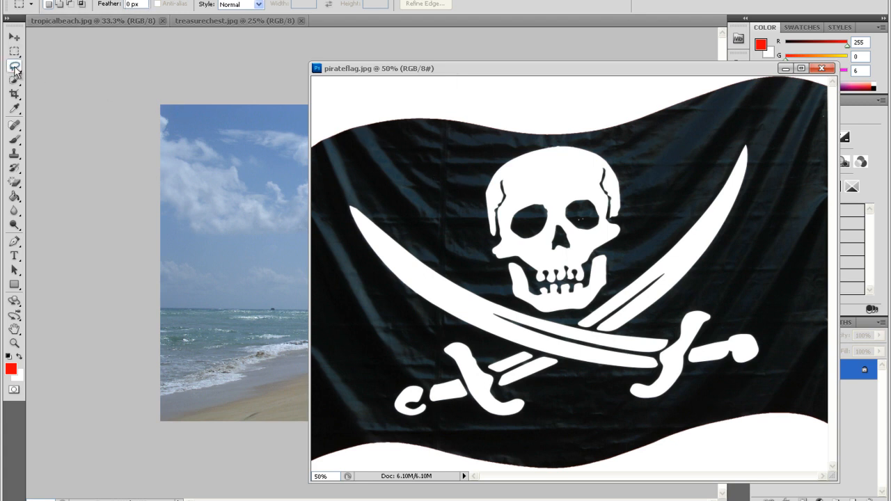
click(15, 68)
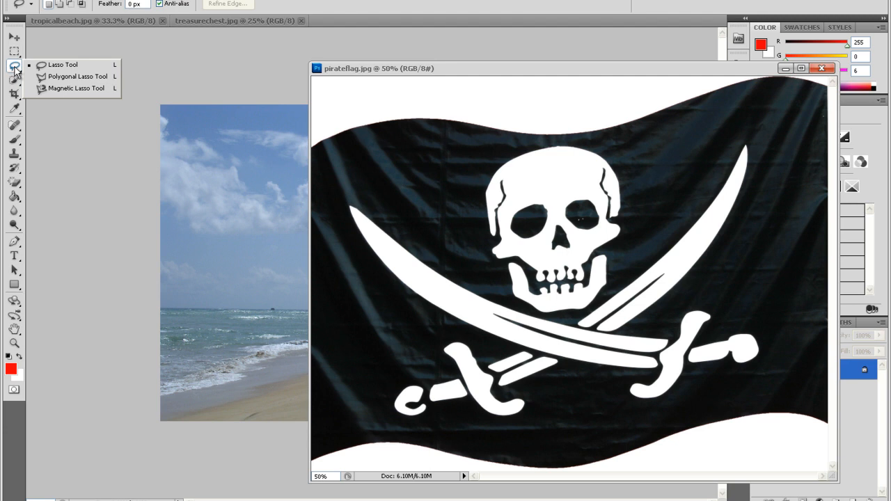
click(55, 67)
mouse_move(330, 96)
mouse_down()
mouse_move(571, 94)
mouse_move(657, 79)
mouse_move(837, 69)
mouse_move(874, 194)
mouse_move(874, 392)
mouse_move(838, 450)
mouse_move(801, 458)
mouse_move(612, 481)
mouse_move(349, 484)
mouse_move(286, 441)
mouse_move(273, 184)
mouse_move(281, 138)
mouse_move(329, 95)
mouse_up()
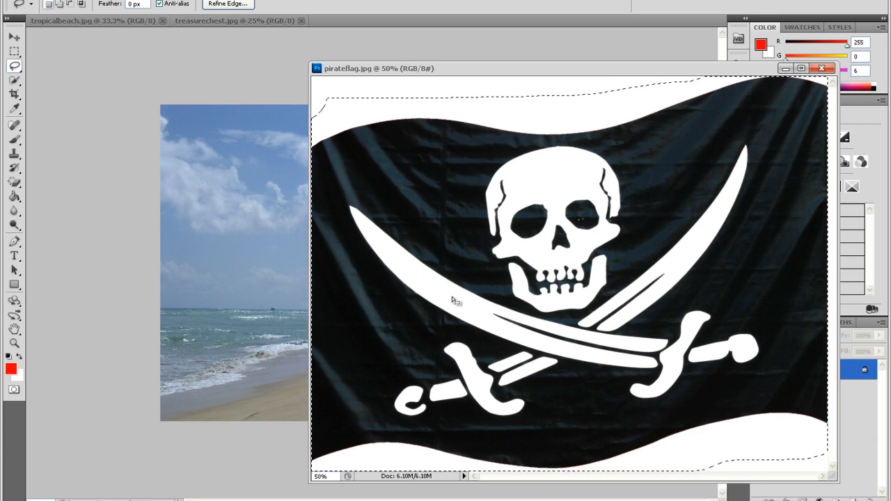
Copy the selected flag into the tropicalbeach image with the Move tool, close pirateflag.jpg and centre the flag over the beach photo.
click(13, 40)
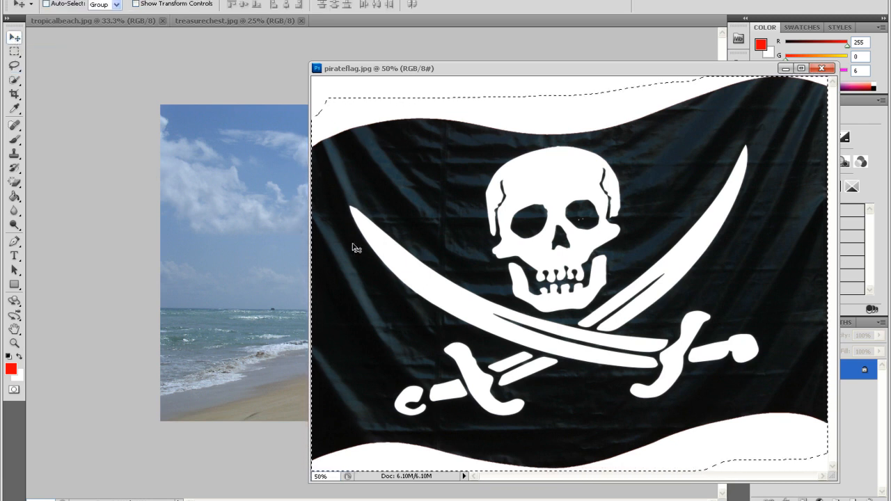
drag(492, 267, 288, 263)
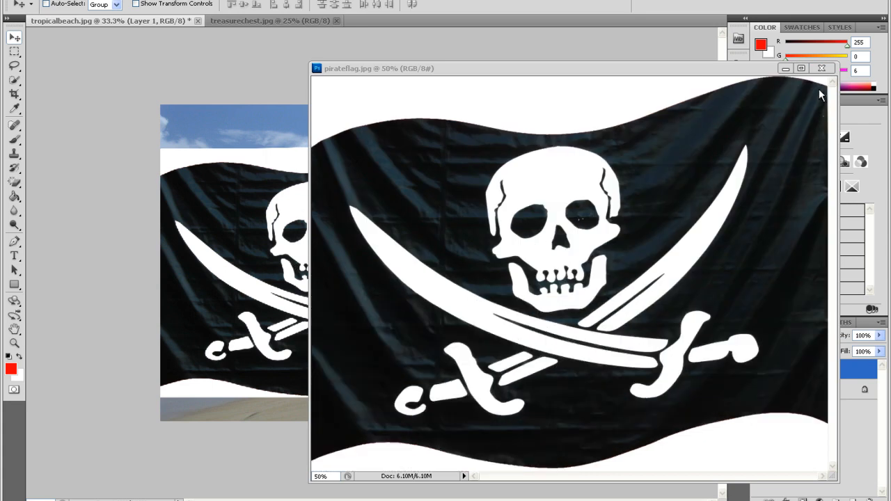
click(821, 68)
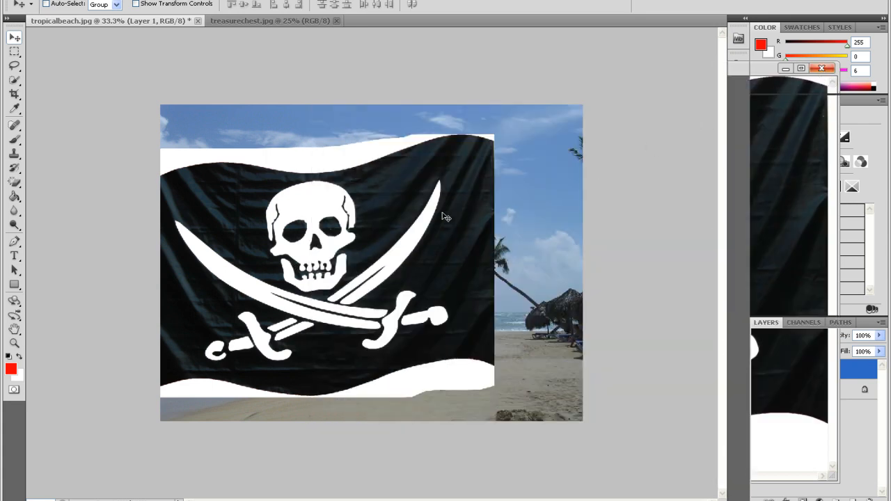
drag(370, 221, 407, 205)
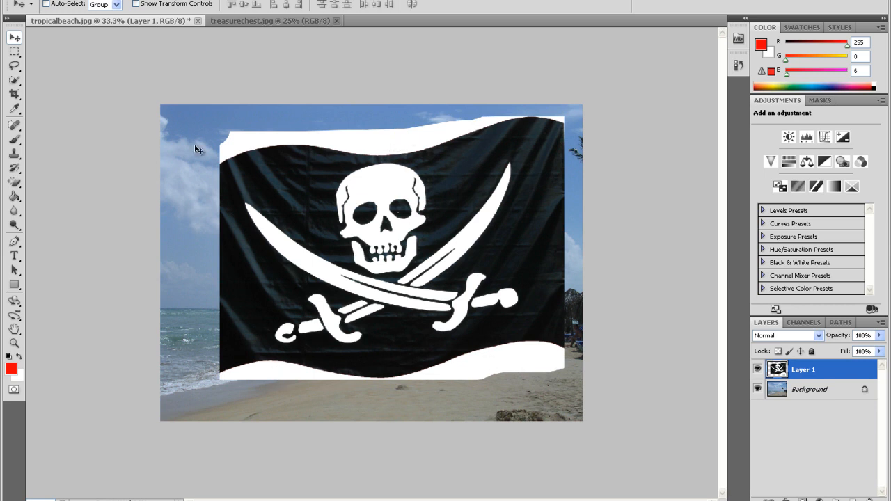
Erase the white areas above and below the flag and at its upper-right corner with the Magic Eraser Tool.
click(13, 182)
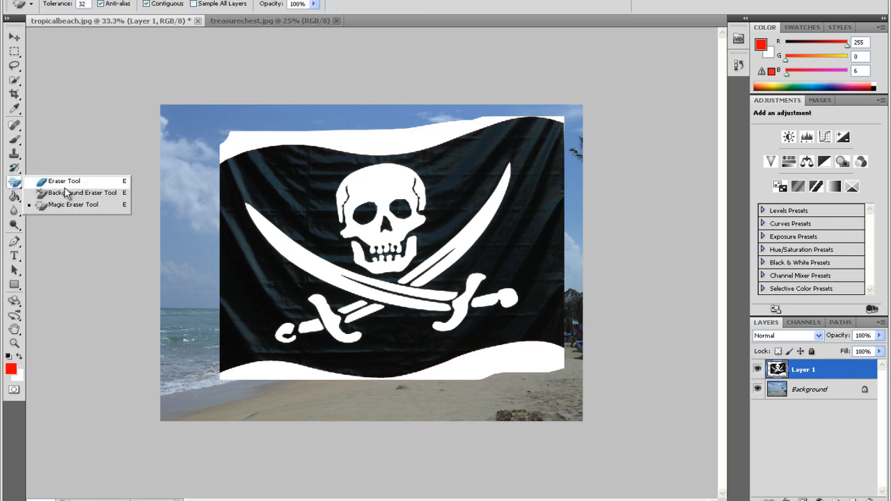
click(67, 206)
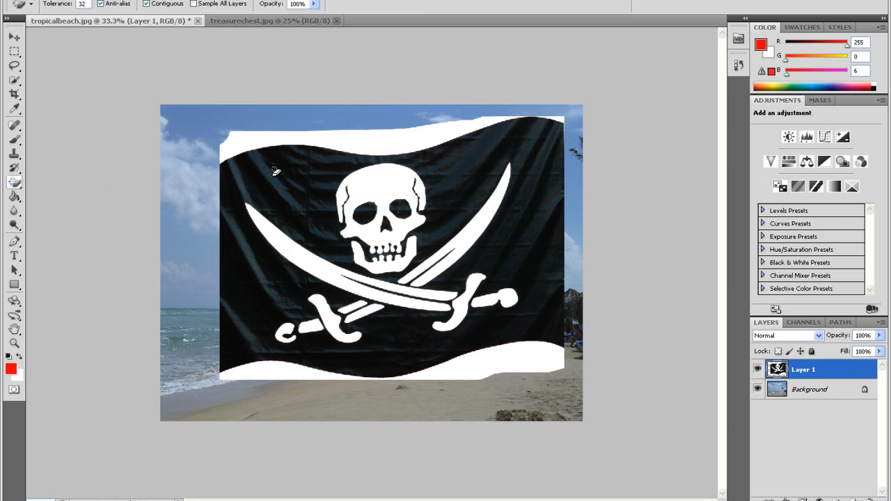
click(369, 146)
click(285, 376)
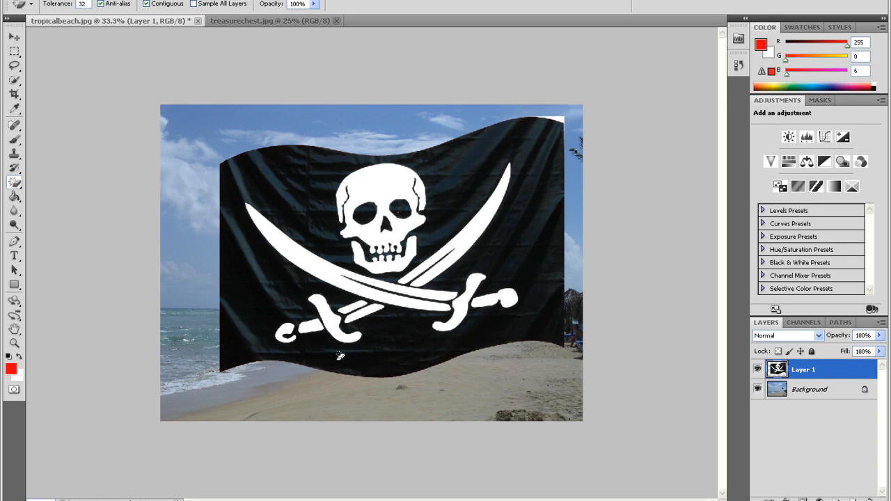
click(561, 119)
Free Transform the flag on Layer 1, scaling it to about 45% and rotating it about 23° counterclockwise.
click(811, 395)
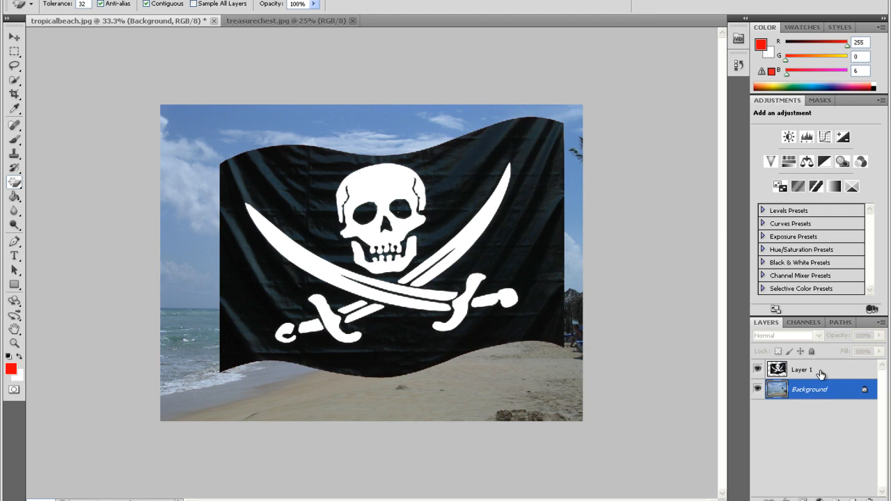
click(819, 374)
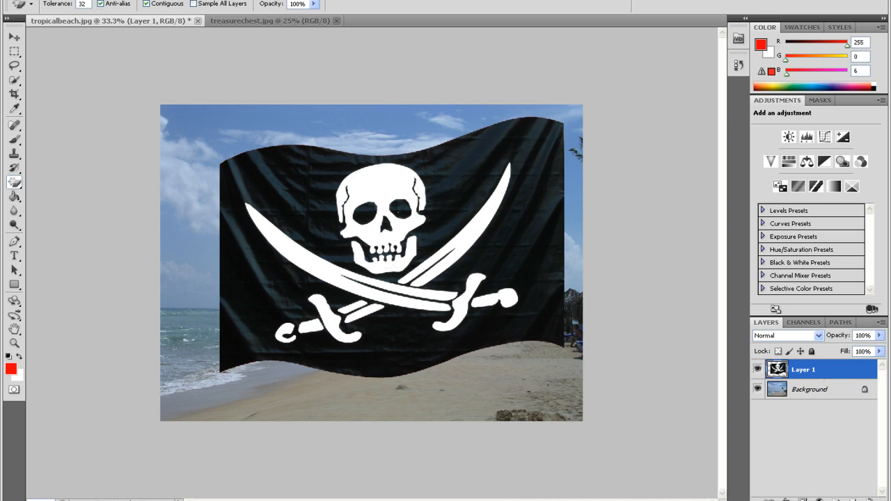
click(59, 0)
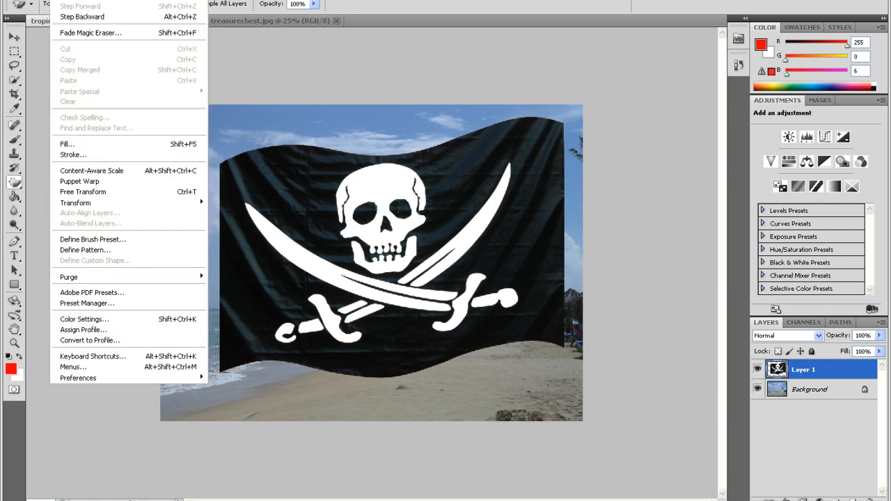
click(73, 193)
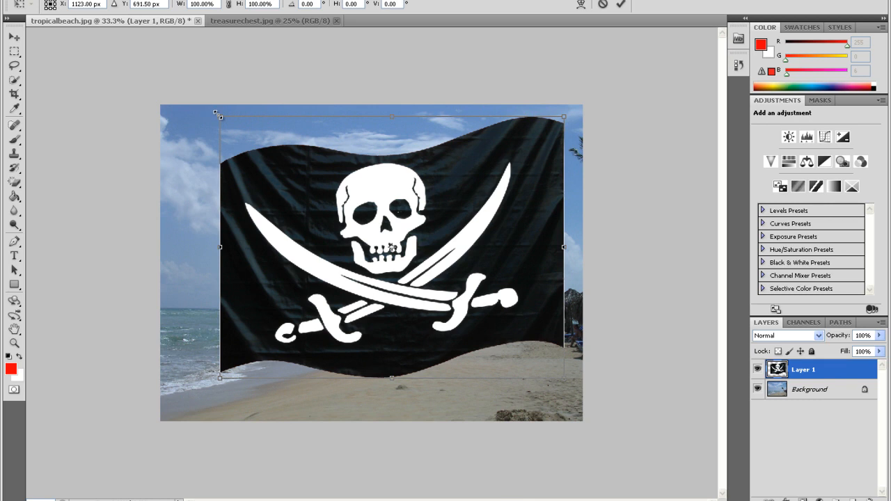
drag(217, 114, 374, 300)
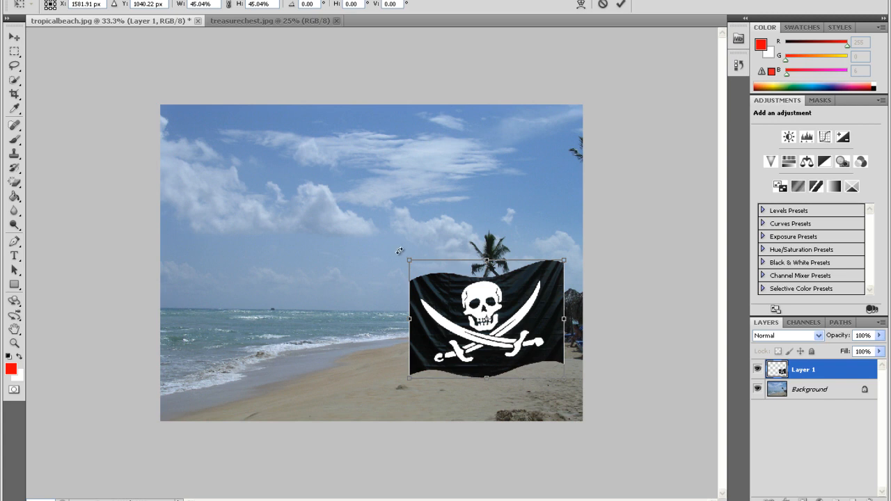
drag(396, 251, 373, 287)
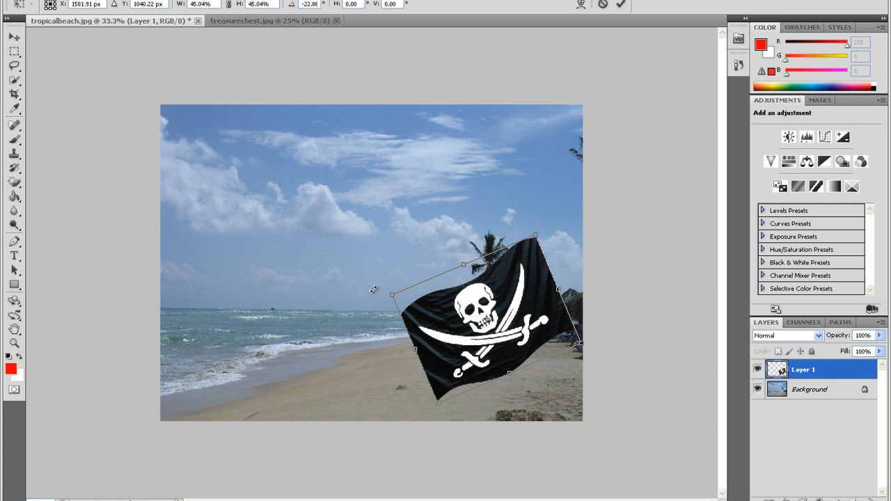
key(e)
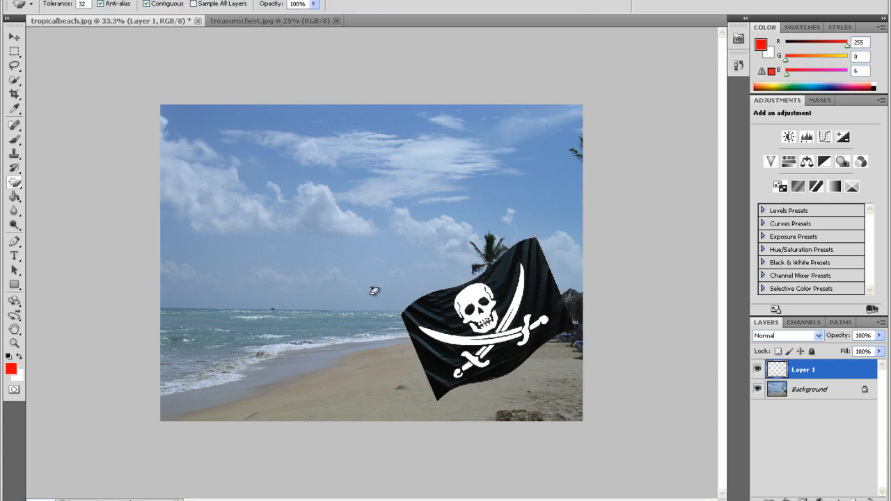
Move the flag to the left side of the beach photo, over the sea and sky.
click(13, 39)
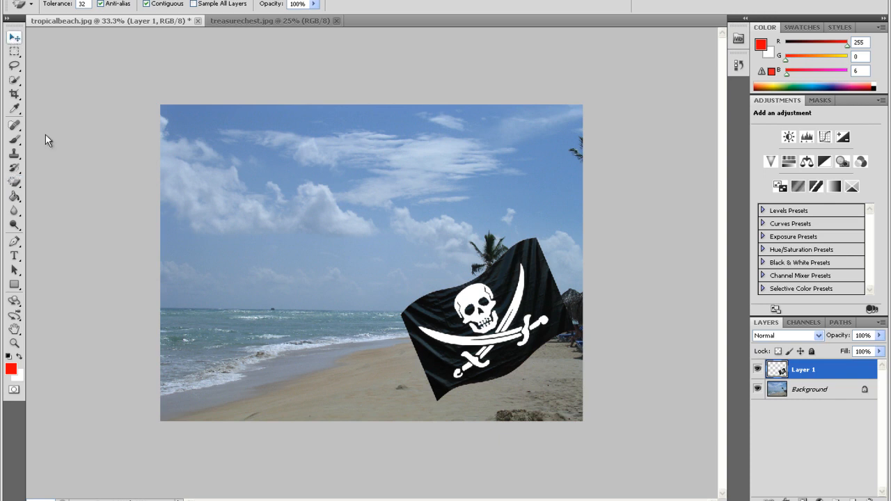
drag(478, 345, 257, 301)
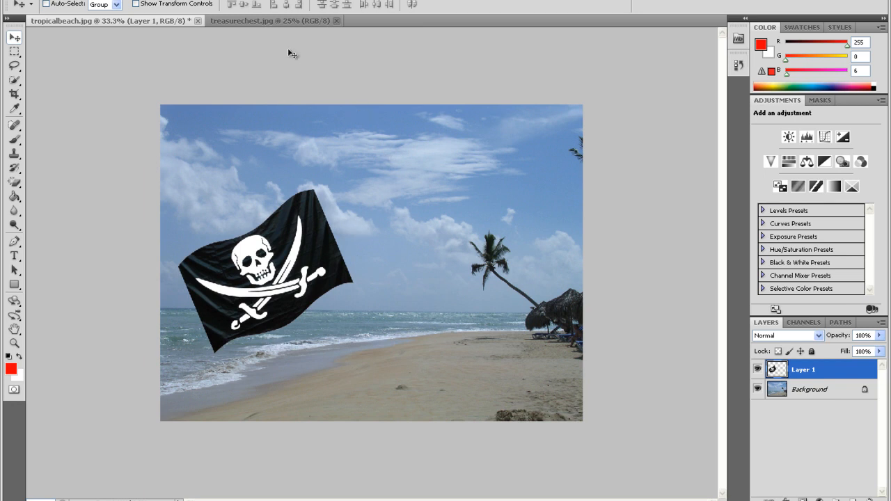
Float the treasurechest document in its own window beside the beach photo and lasso a loose selection around the chest.
click(262, 21)
drag(262, 20, 474, 97)
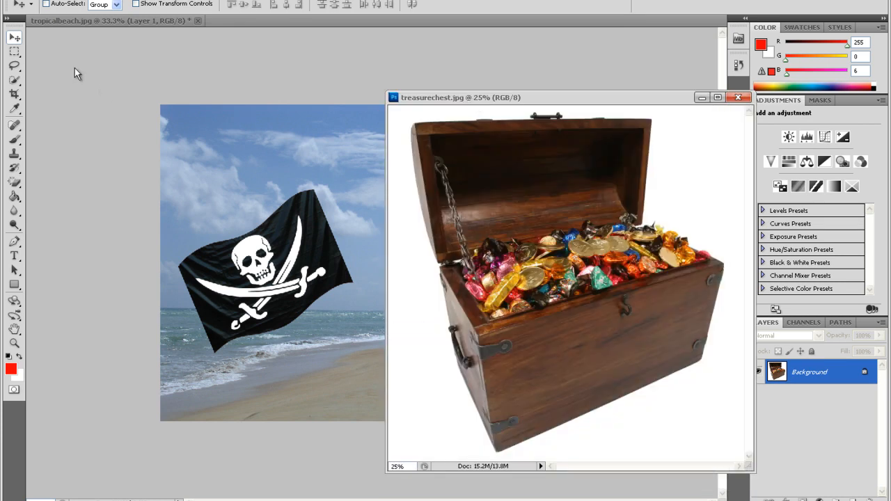
drag(14, 65, 38, 66)
mouse_move(453, 430)
mouse_down()
mouse_move(417, 326)
mouse_move(400, 133)
mouse_move(408, 114)
mouse_move(421, 104)
mouse_move(559, 100)
mouse_move(669, 110)
mouse_move(699, 143)
mouse_move(732, 239)
mouse_move(735, 329)
mouse_move(721, 372)
mouse_move(688, 407)
mouse_move(534, 459)
mouse_move(480, 461)
mouse_move(453, 423)
mouse_up()
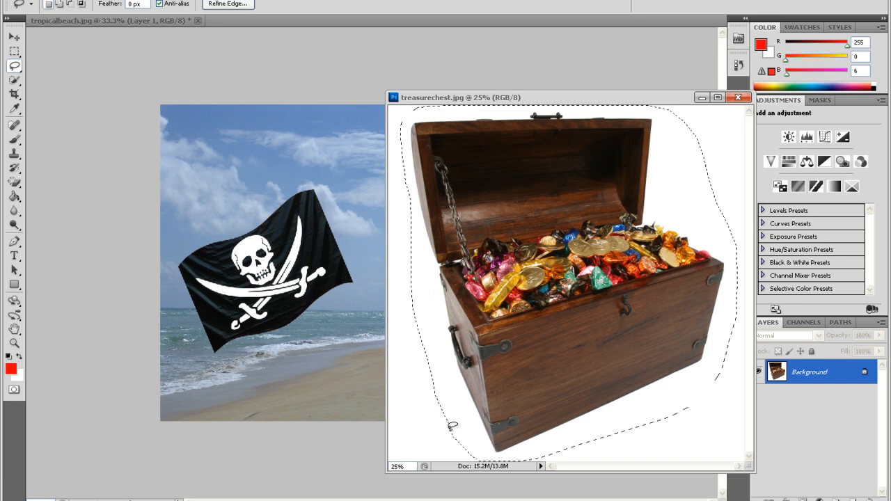
Move the lassoed treasure chest into the beach photo as a new layer, close the treasurechest document and nudge the chest to the right.
click(14, 37)
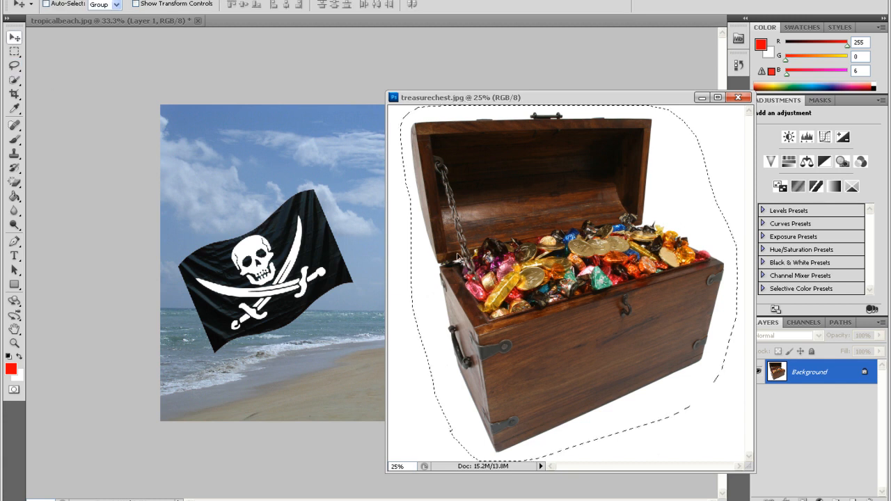
drag(443, 270, 324, 269)
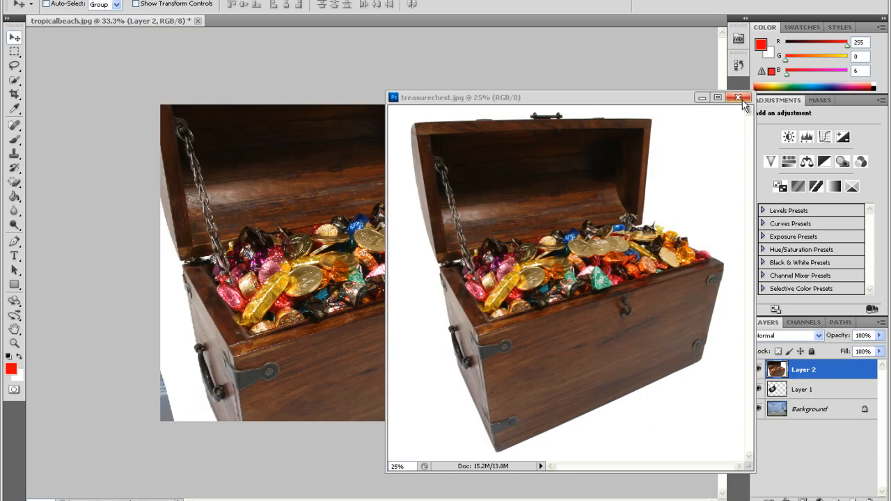
click(738, 98)
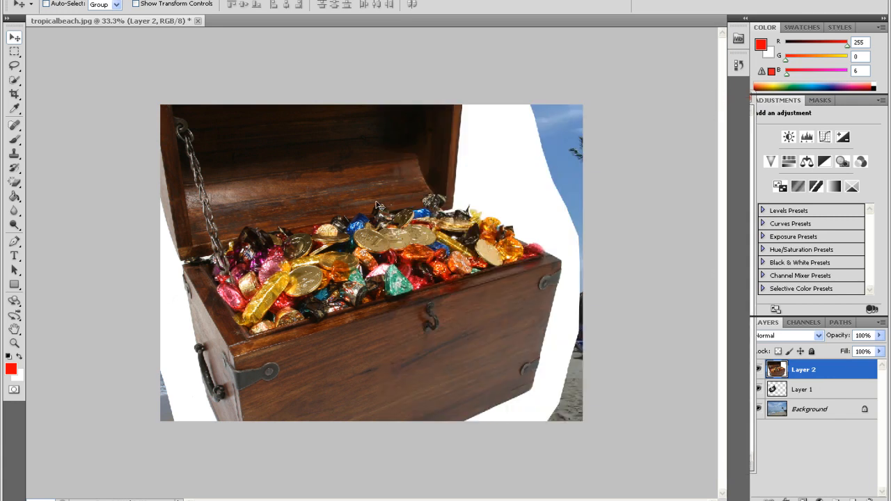
drag(386, 205, 393, 204)
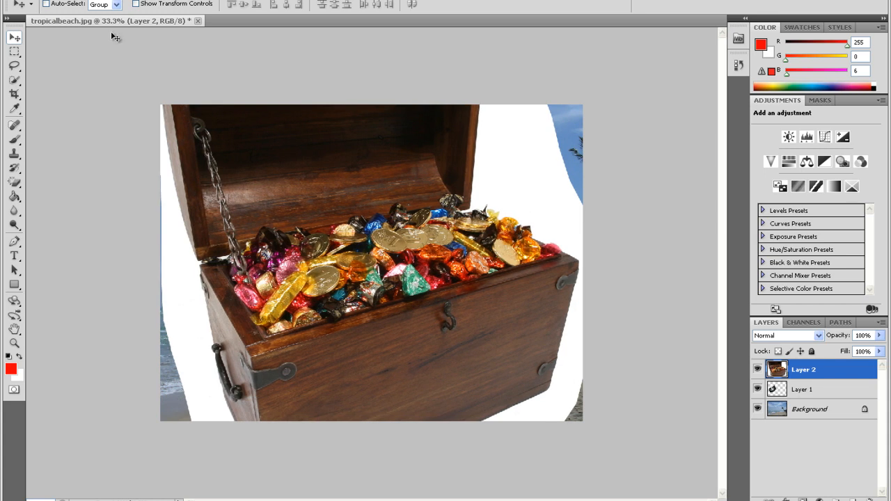
Free Transform the chest on Layer 2, scaling it to about 27% width and 28% height and placing it on the sand below the palm tree.
click(61, 0)
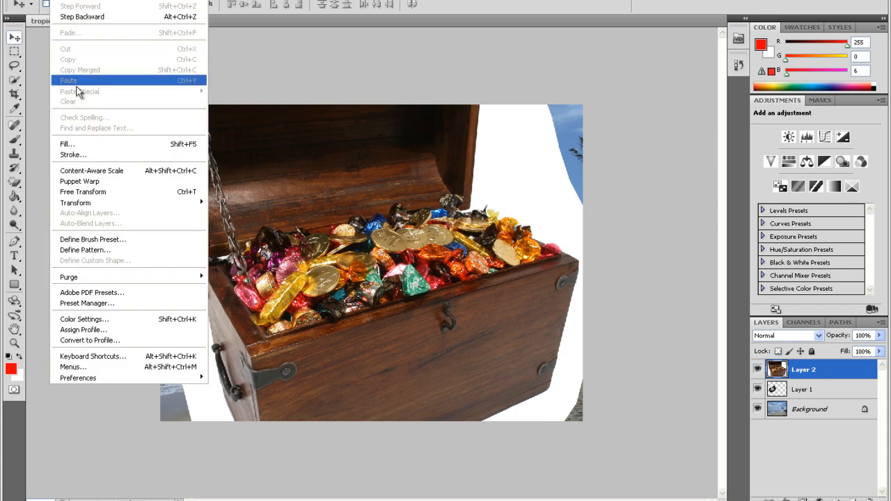
click(81, 191)
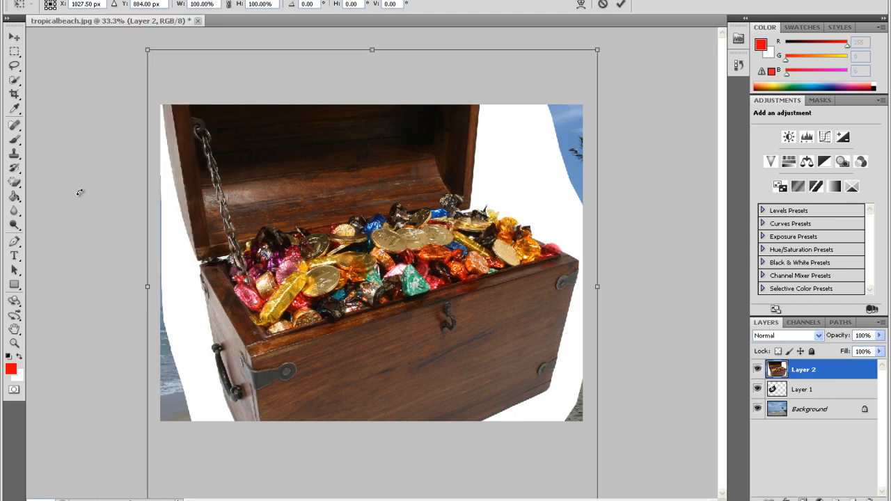
drag(149, 48, 382, 284)
drag(485, 326, 445, 223)
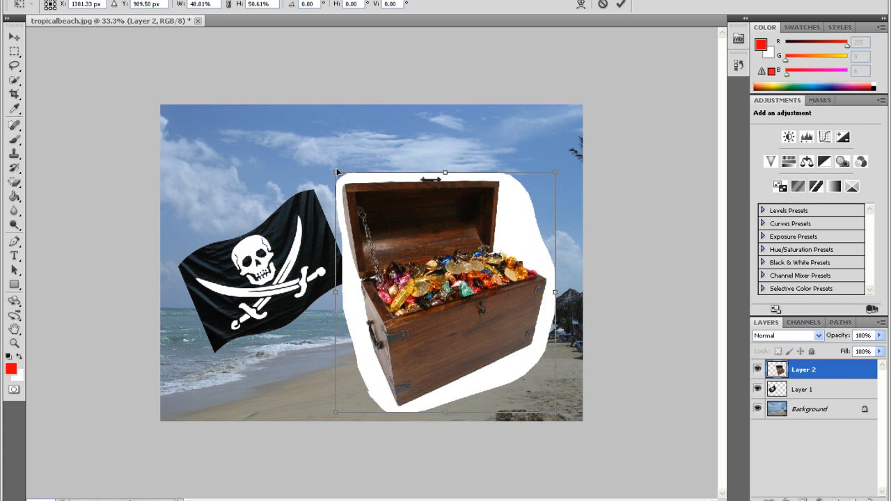
drag(337, 171, 432, 272)
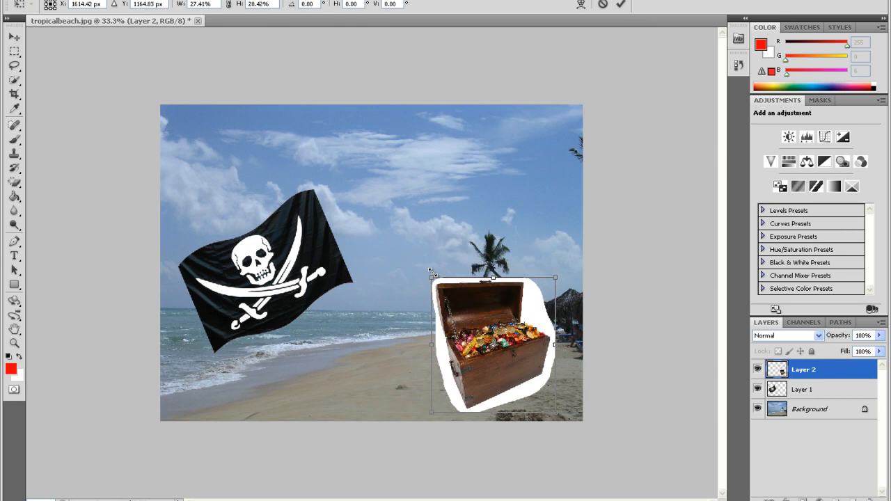
key(Return)
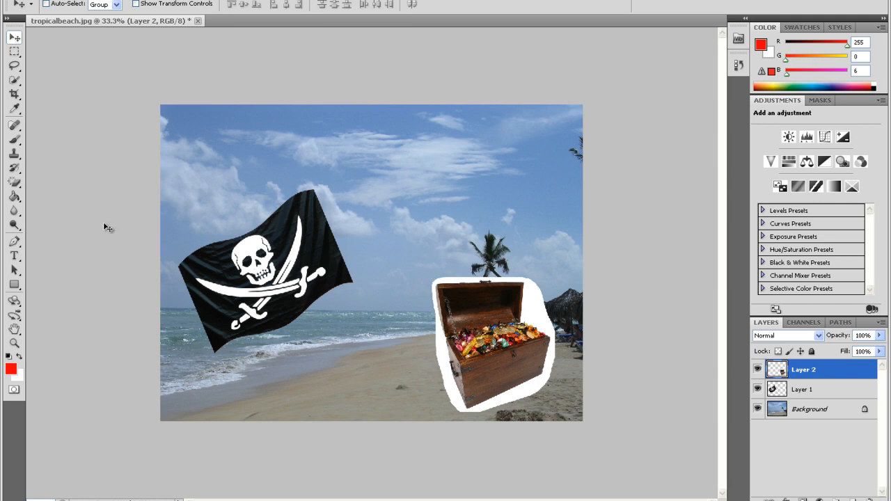
Erase the white area around the chest with the Magic Eraser Tool and move the chest left along the sand, clear of the palm tree.
click(14, 183)
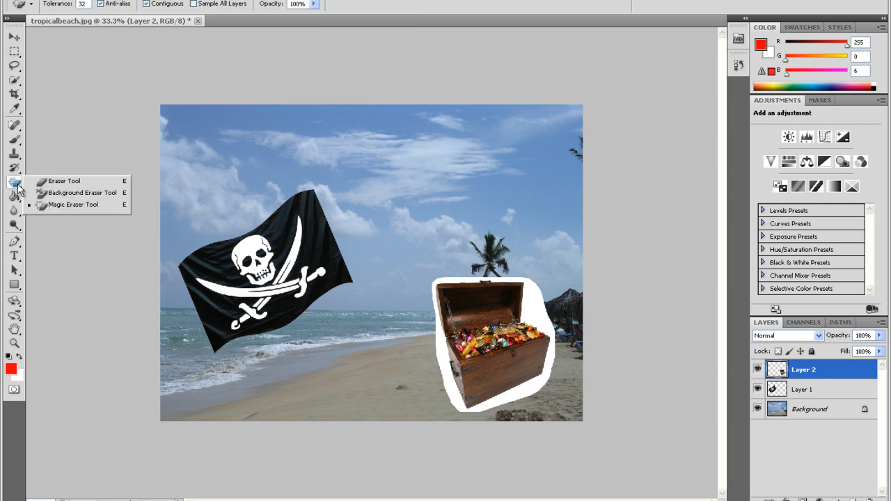
click(59, 204)
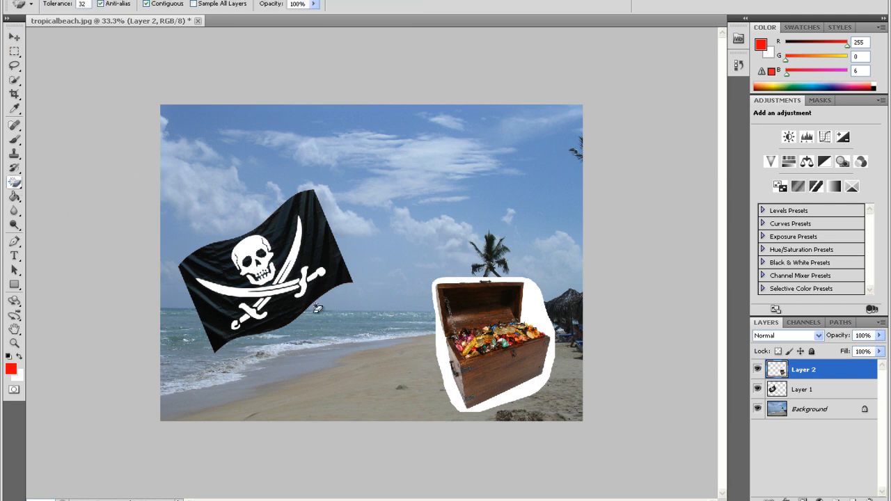
click(443, 355)
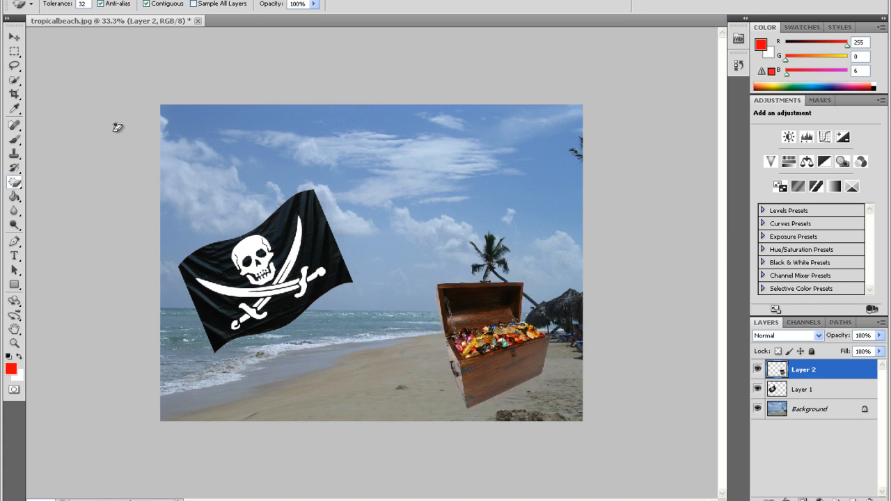
click(14, 36)
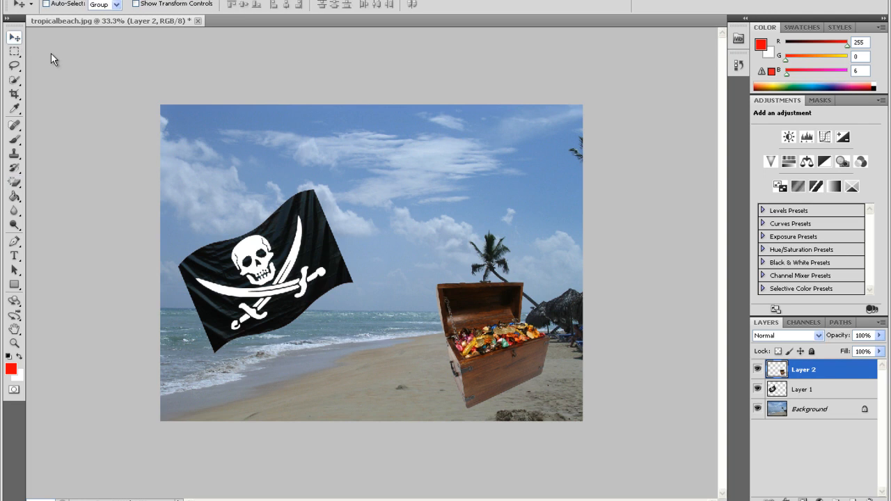
drag(474, 333, 424, 335)
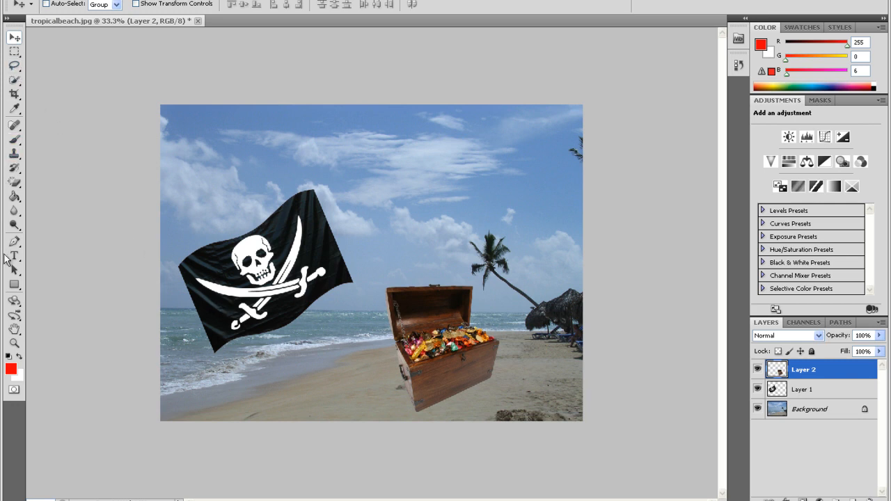
Activate the Horizontal Type Tool with red (ff0006) as the text color.
click(12, 257)
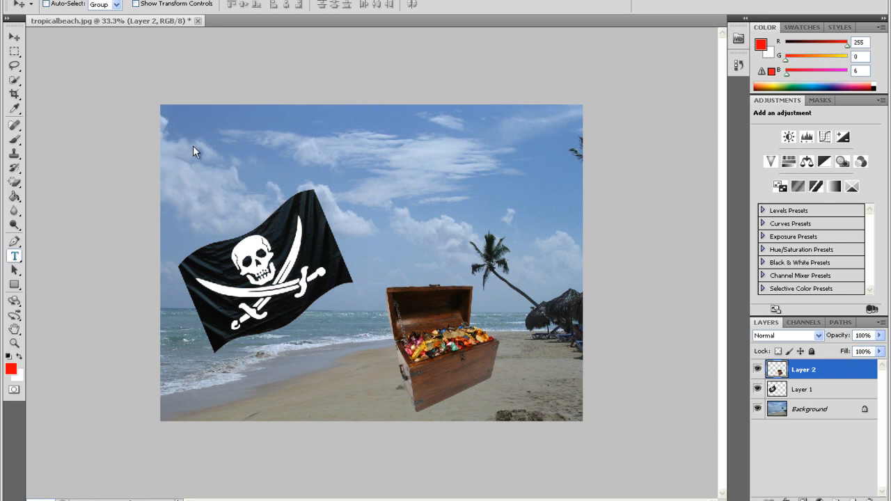
click(15, 257)
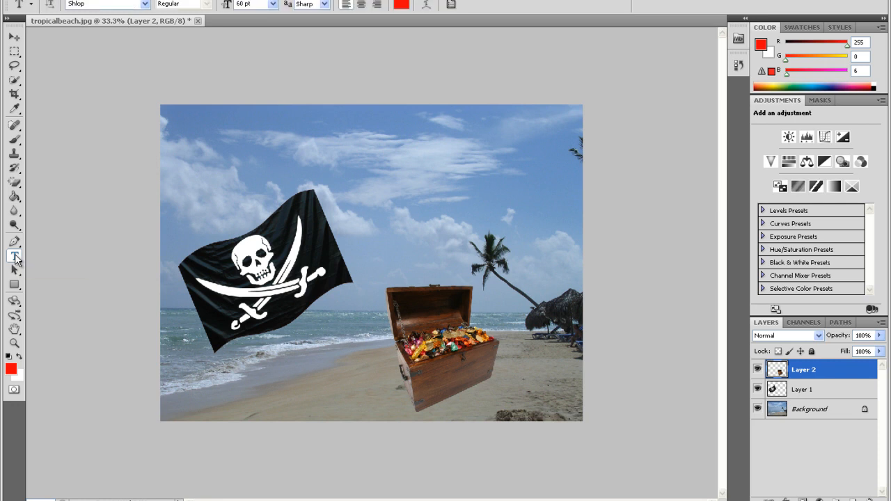
right_click(15, 258)
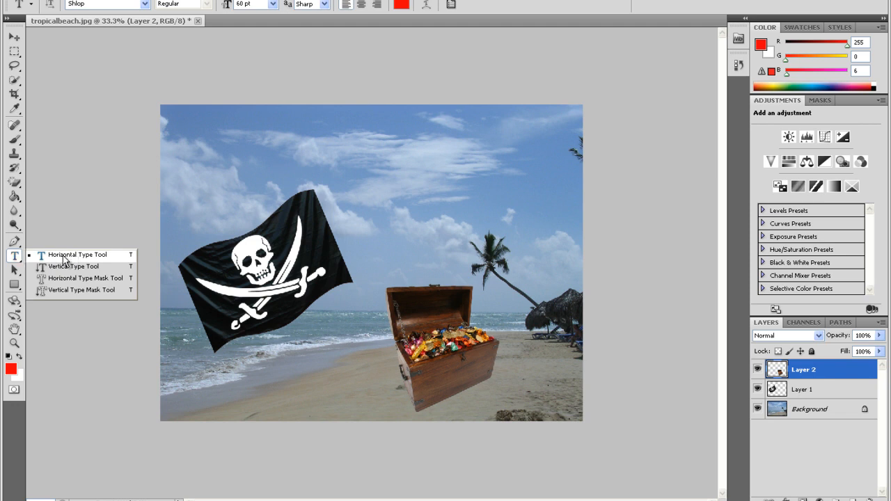
click(399, 6)
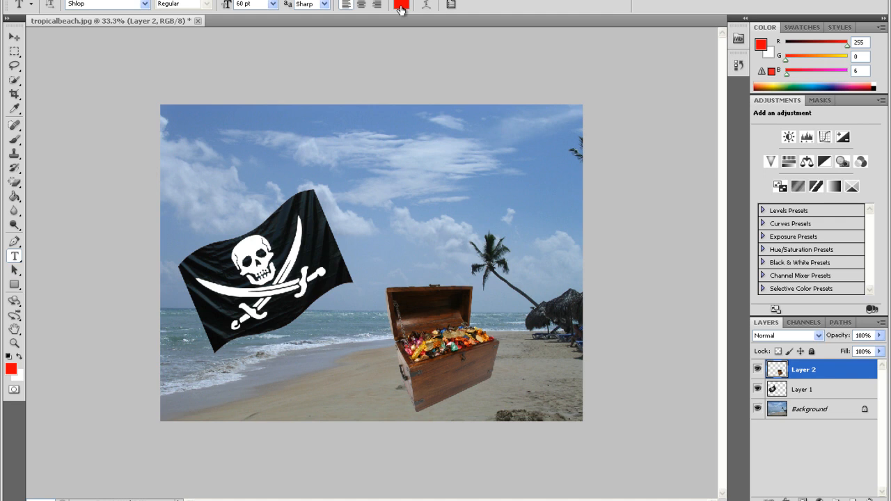
click(400, 8)
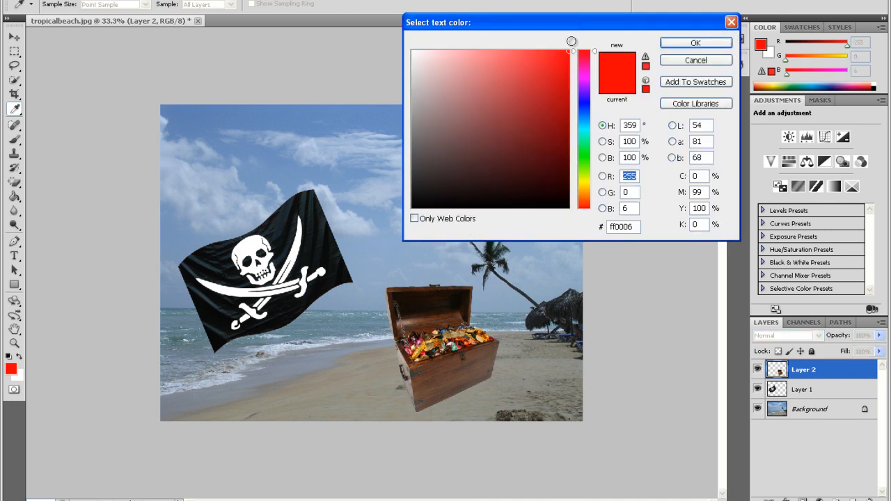
click(694, 44)
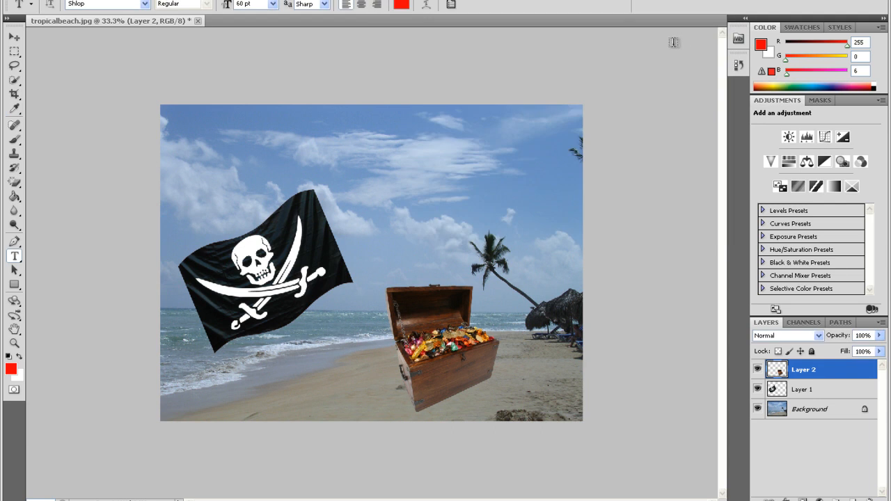
Add the title "Pirate Island" across the upper sky in the Shlop font at 60 pt.
click(273, 4)
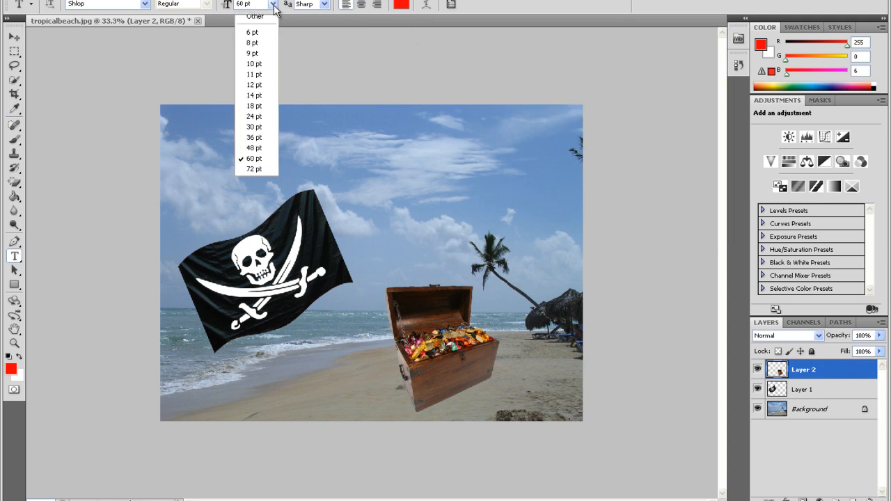
click(272, 4)
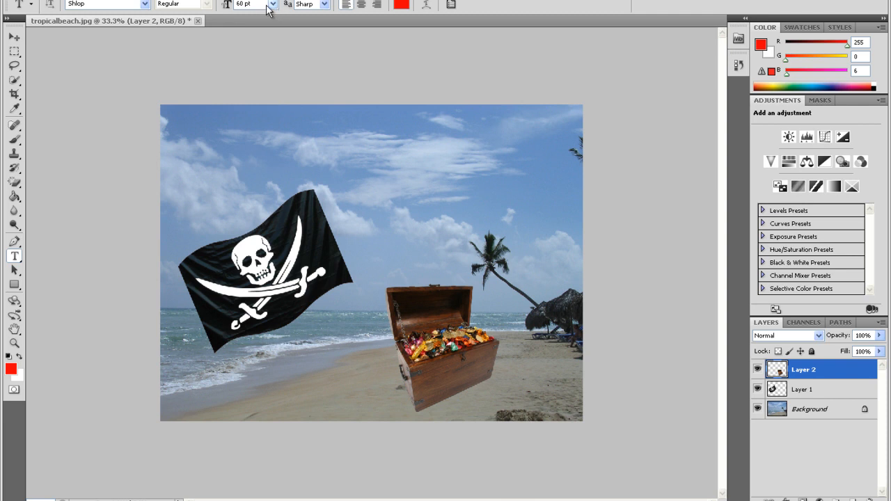
click(145, 4)
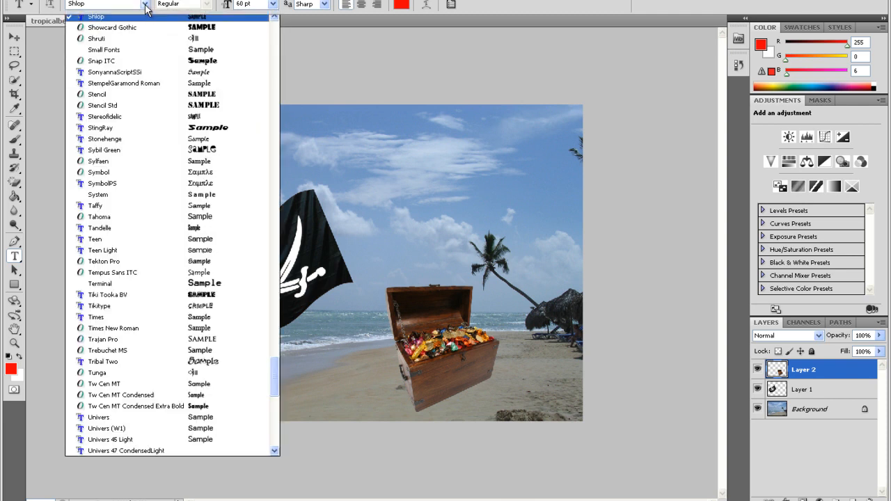
click(145, 4)
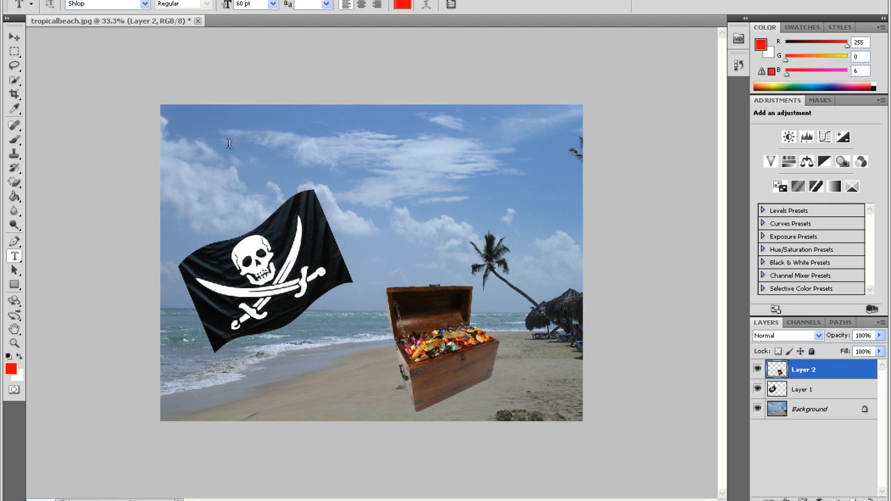
click(228, 144)
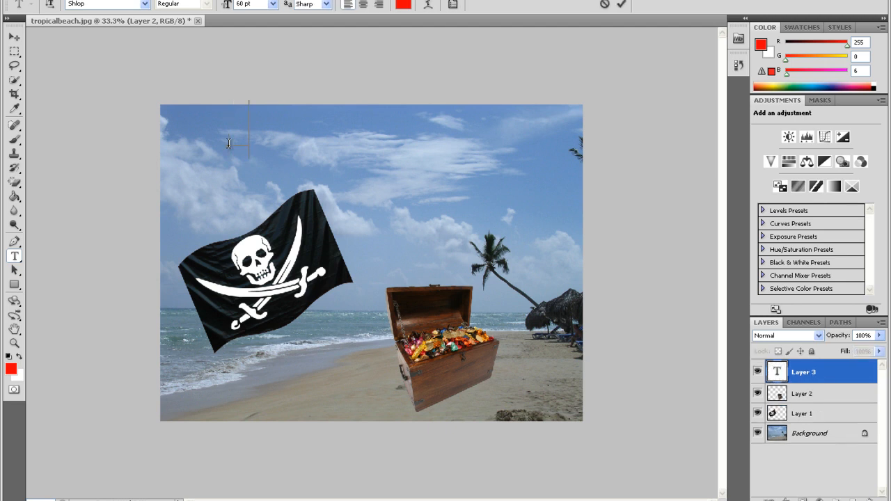
text(P)
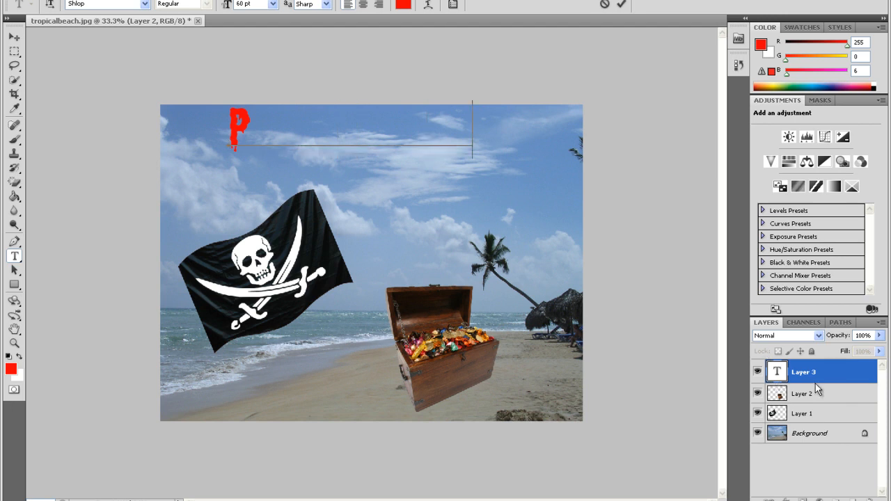
text(IRATE ISLAND)
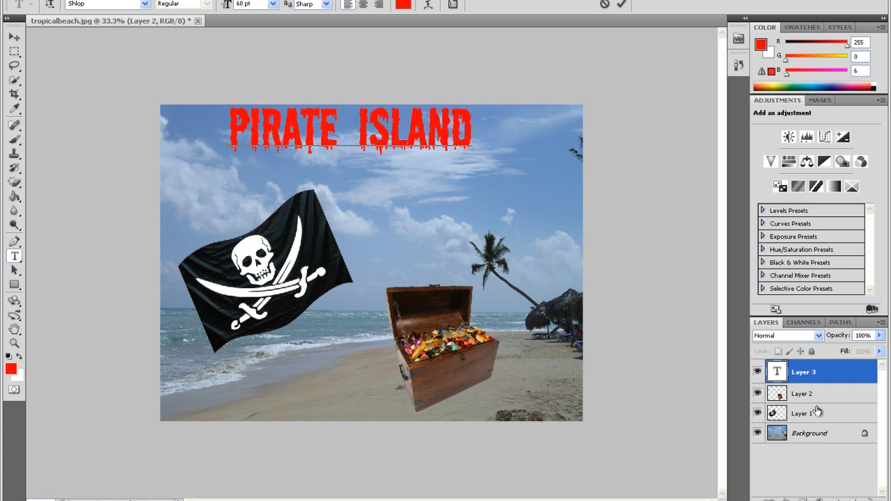
key(ctrl+Return)
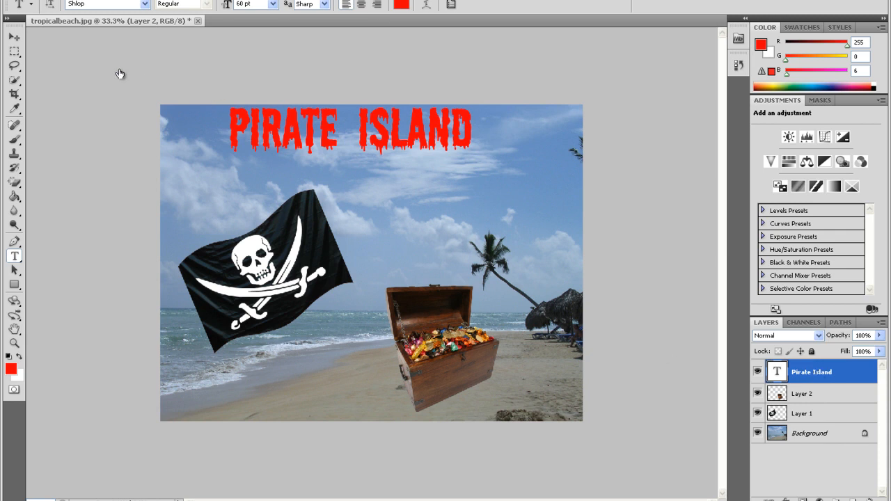
Select the Pirate Island text layer and move the title slightly down and to the right, roughly centered in the sky.
key(alt+comma)
click(16, 41)
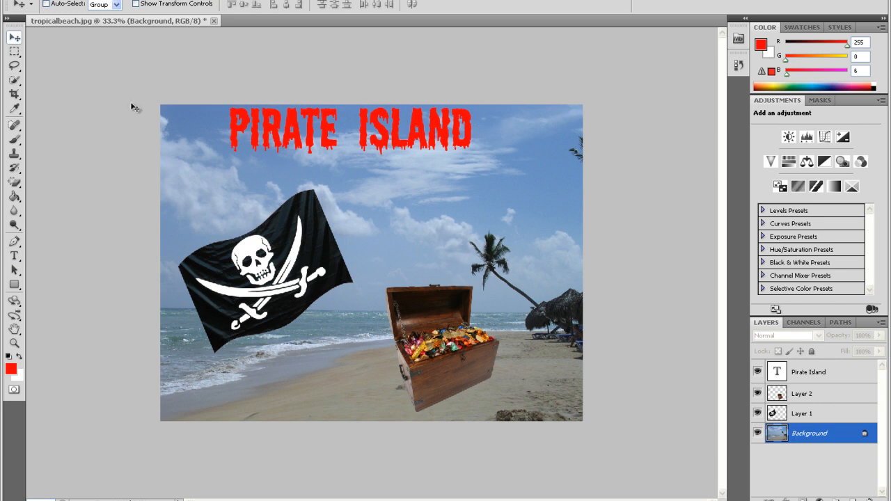
click(814, 376)
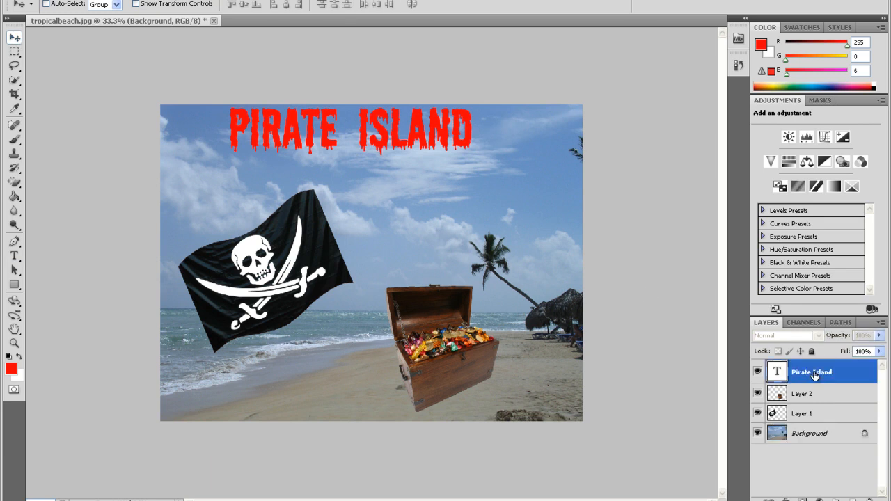
drag(428, 148, 445, 164)
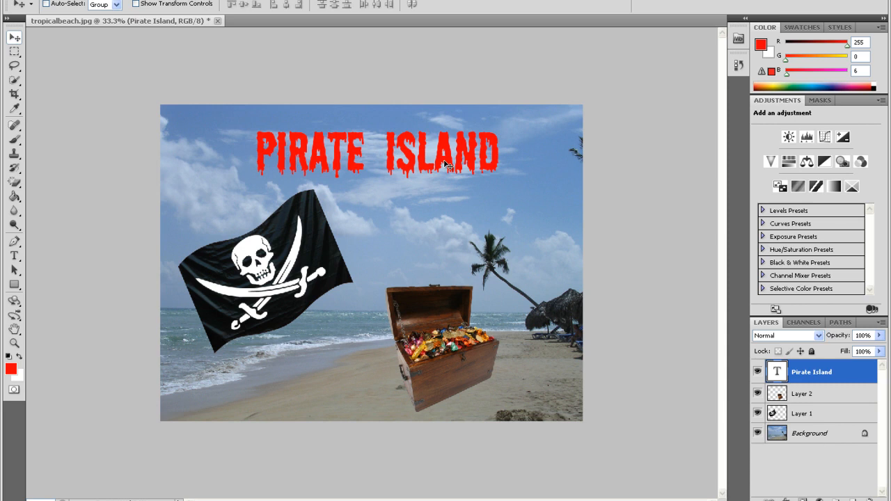